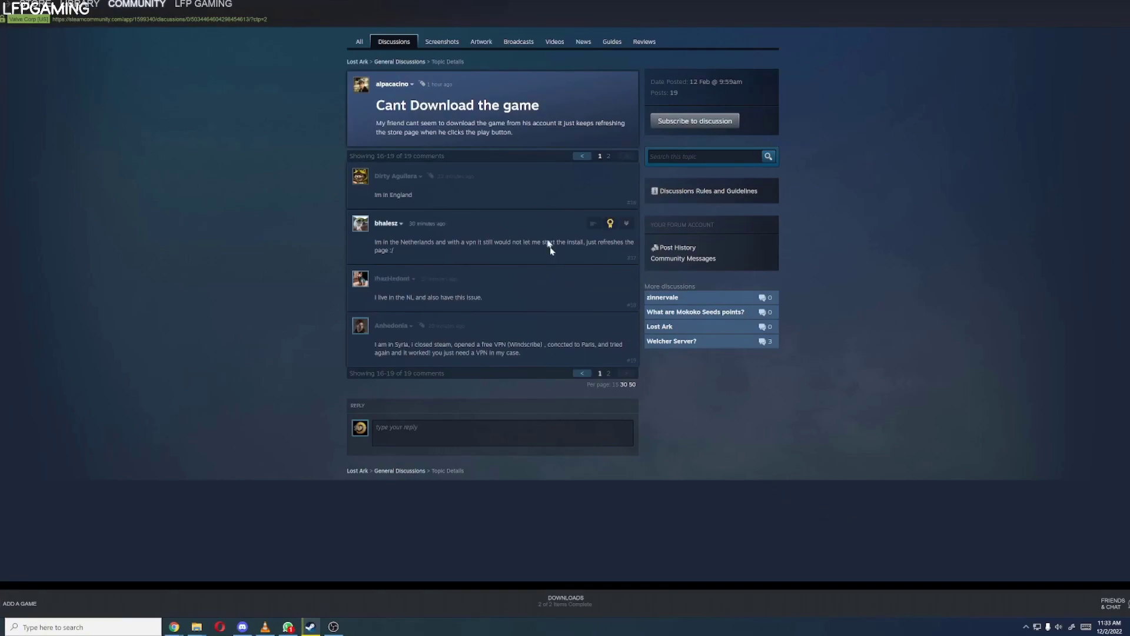
- Highlight the original complaint and the Netherlands VPN comment, then go to comment page 1
left_click_drag(512, 132, 375, 122)
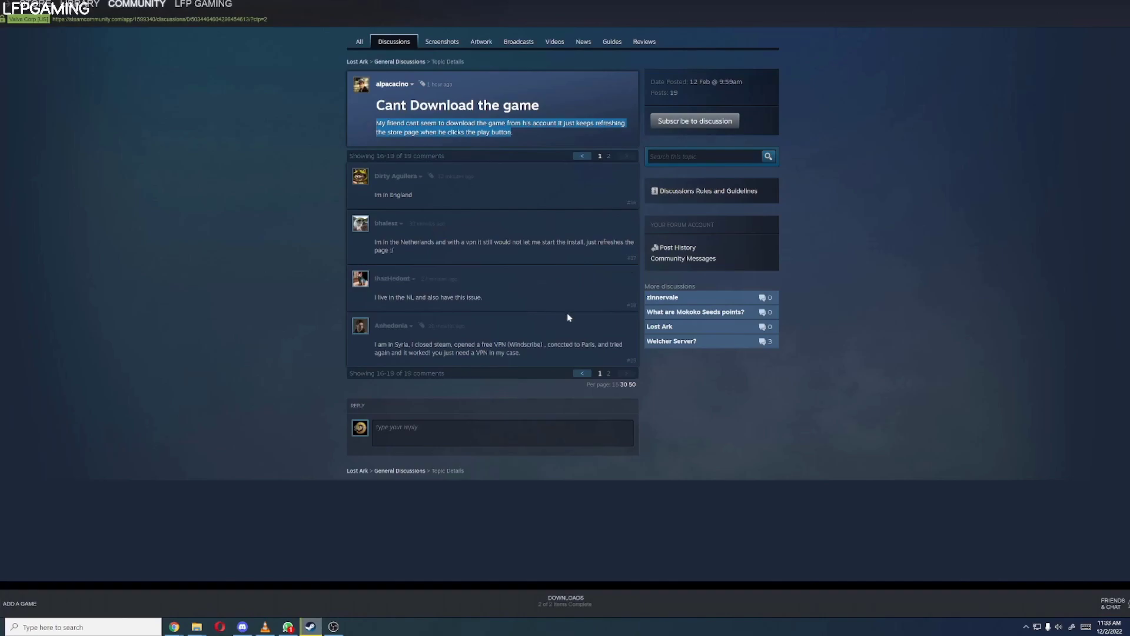
left_click_drag(395, 251, 377, 240)
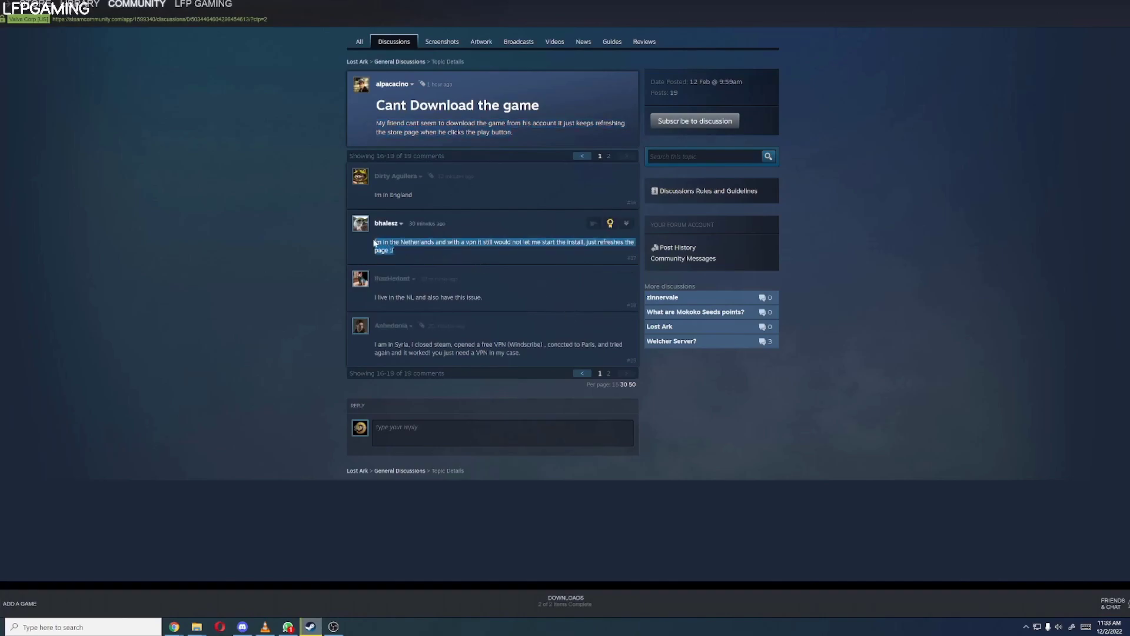
left_click(600, 374)
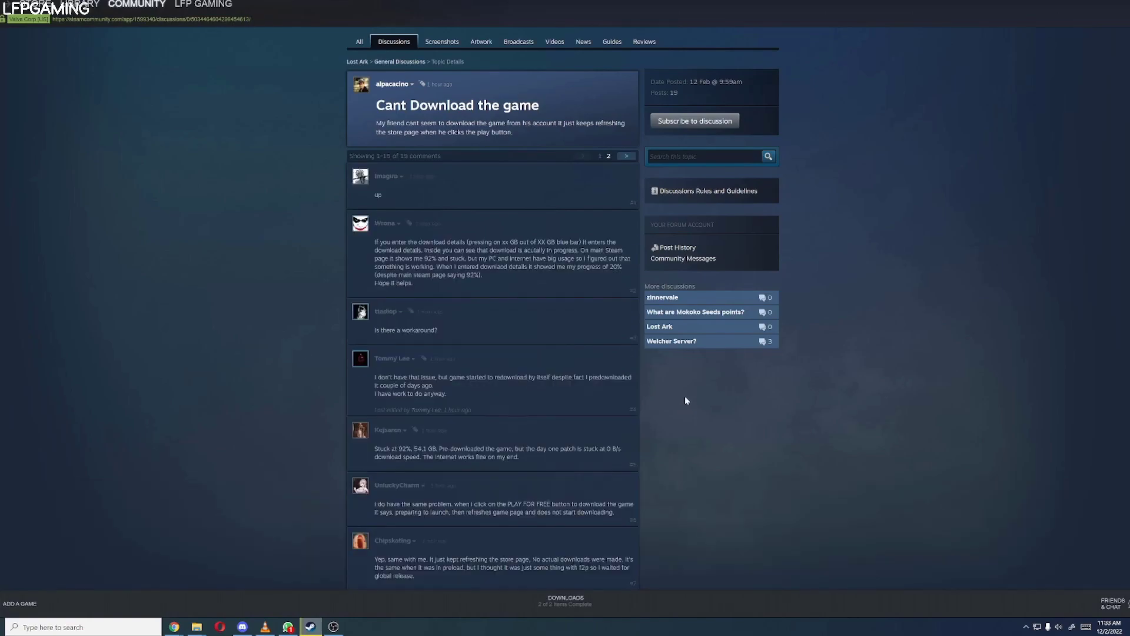
scroll(685, 399, "down", 3)
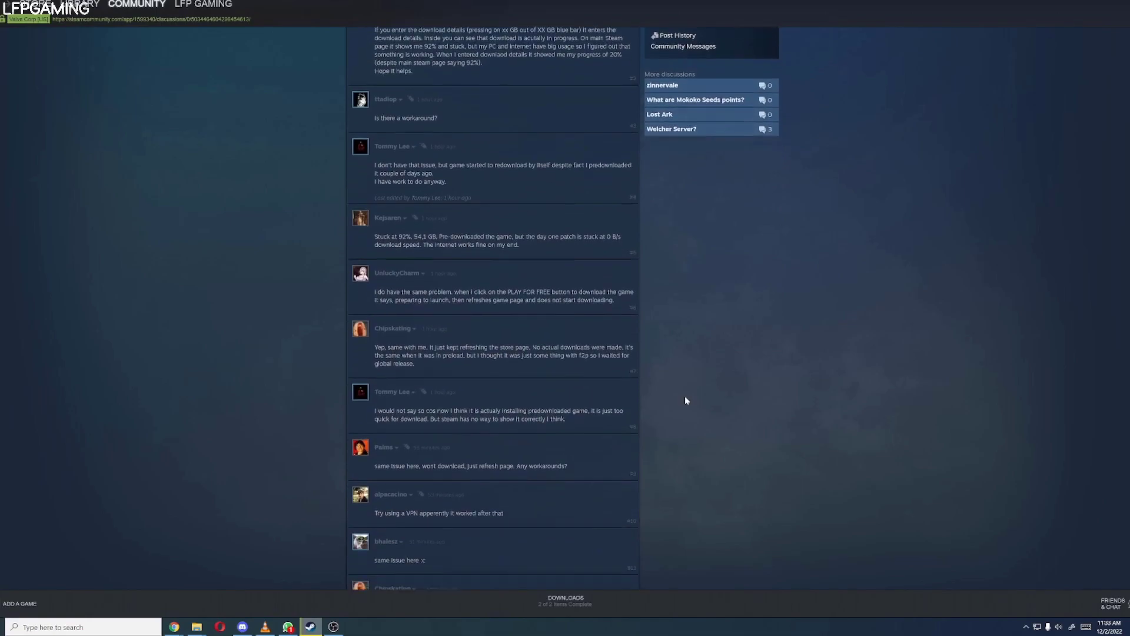
scroll(685, 400, "down", 1)
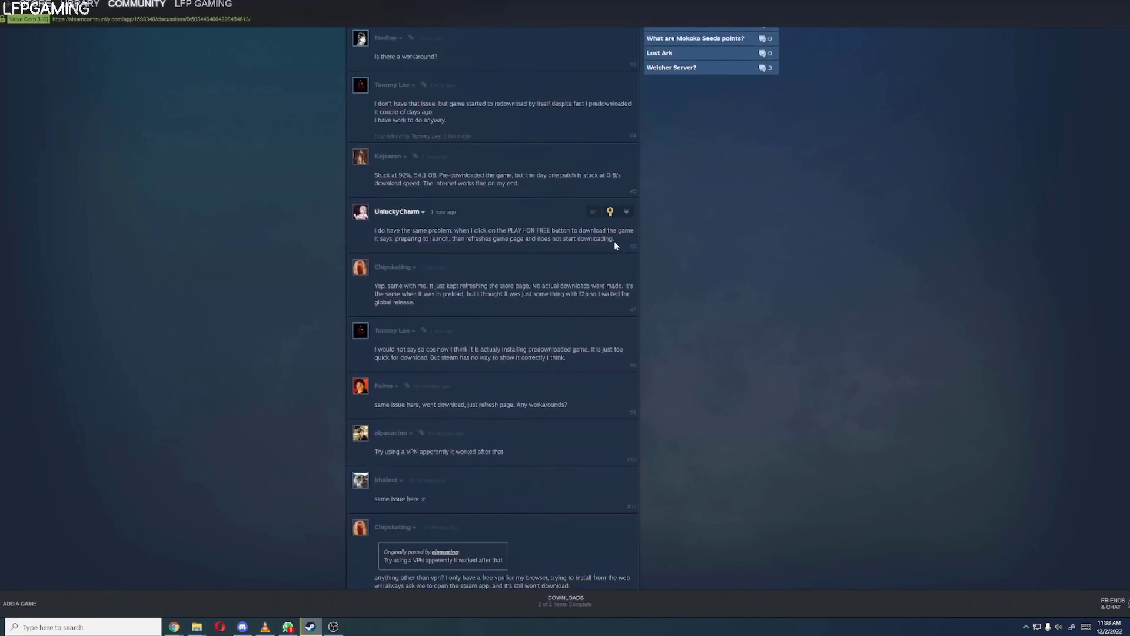
- Read the replies about the page refreshing and 'same issue here', then return to the top
left_click_drag(614, 240, 373, 230)
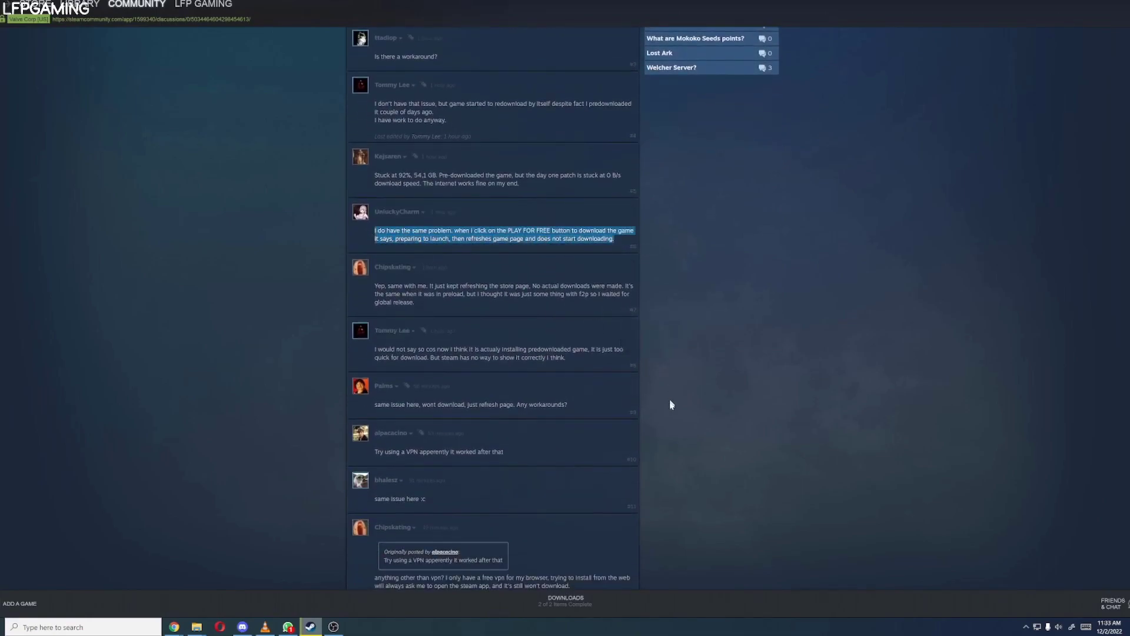
scroll(671, 416, "down", 1)
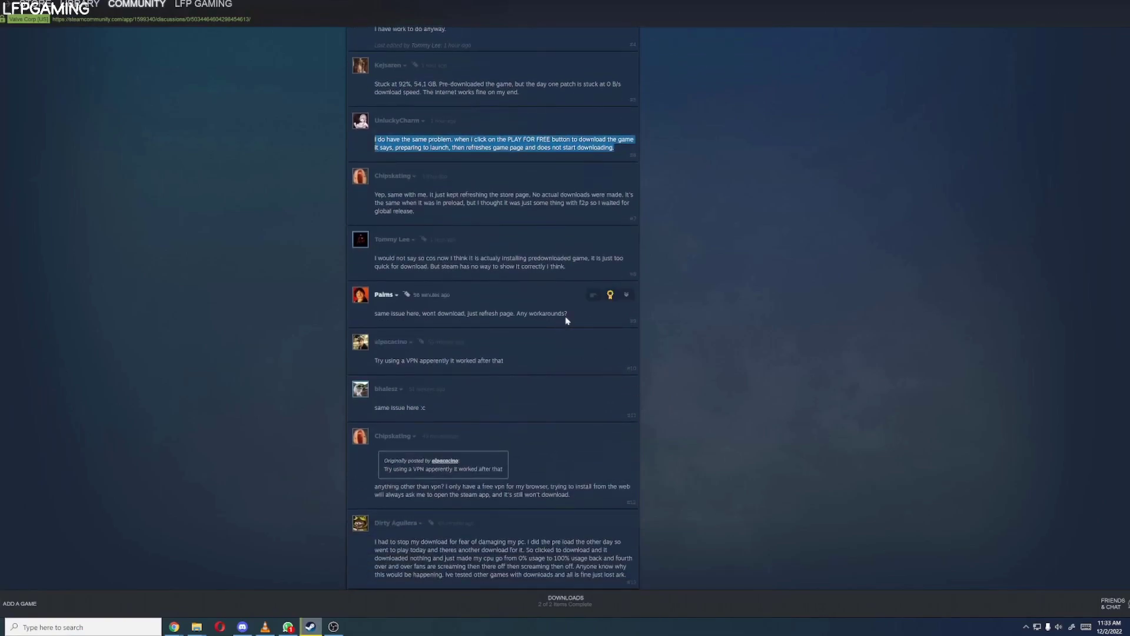
left_click_drag(567, 313, 373, 315)
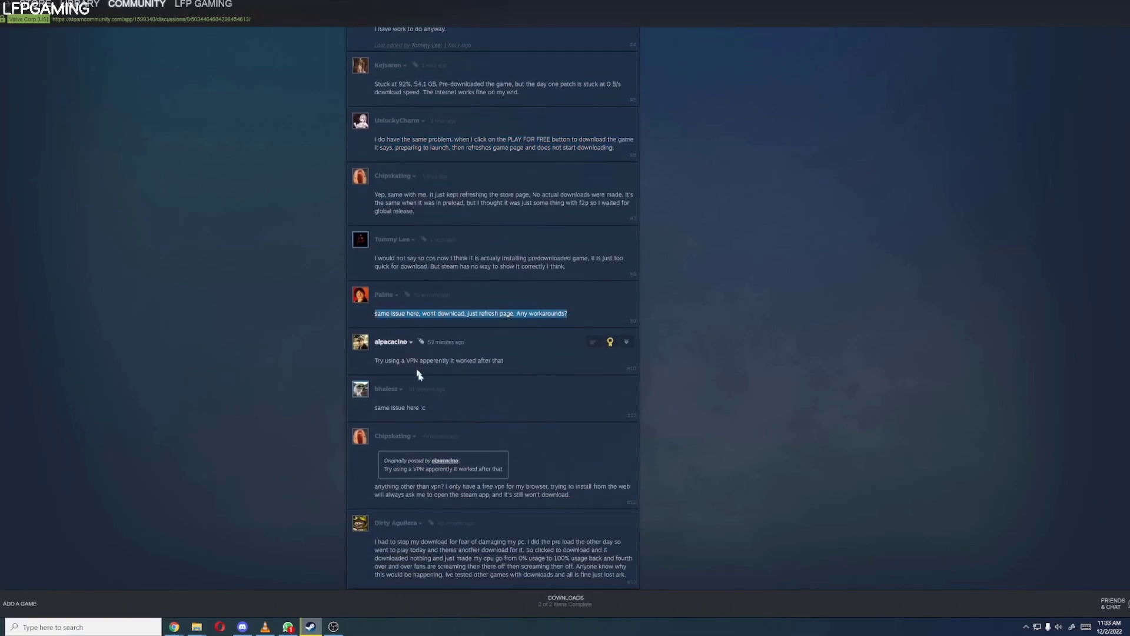
left_click_drag(430, 408, 374, 411)
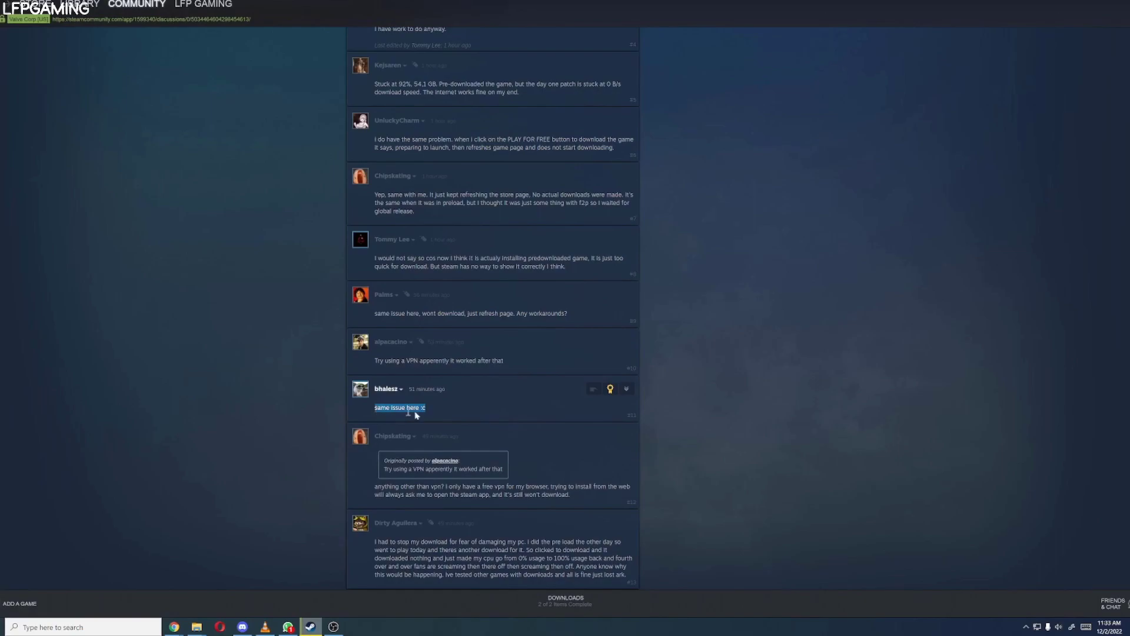
scroll(487, 416, "down", 2)
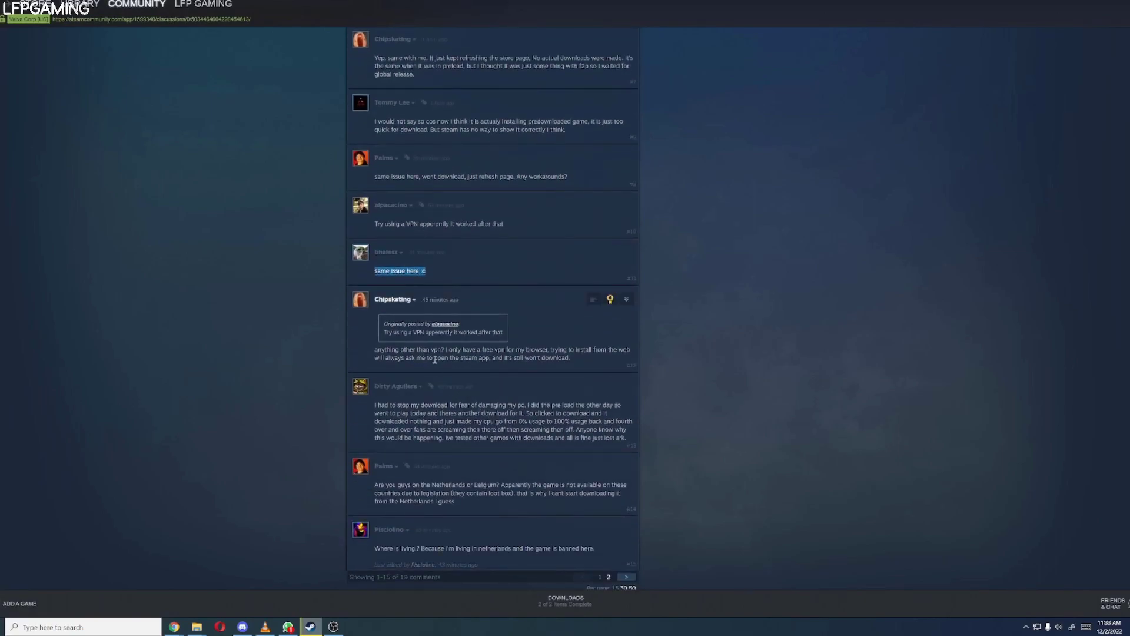
left_click(688, 364)
scroll(687, 364, "up", 8)
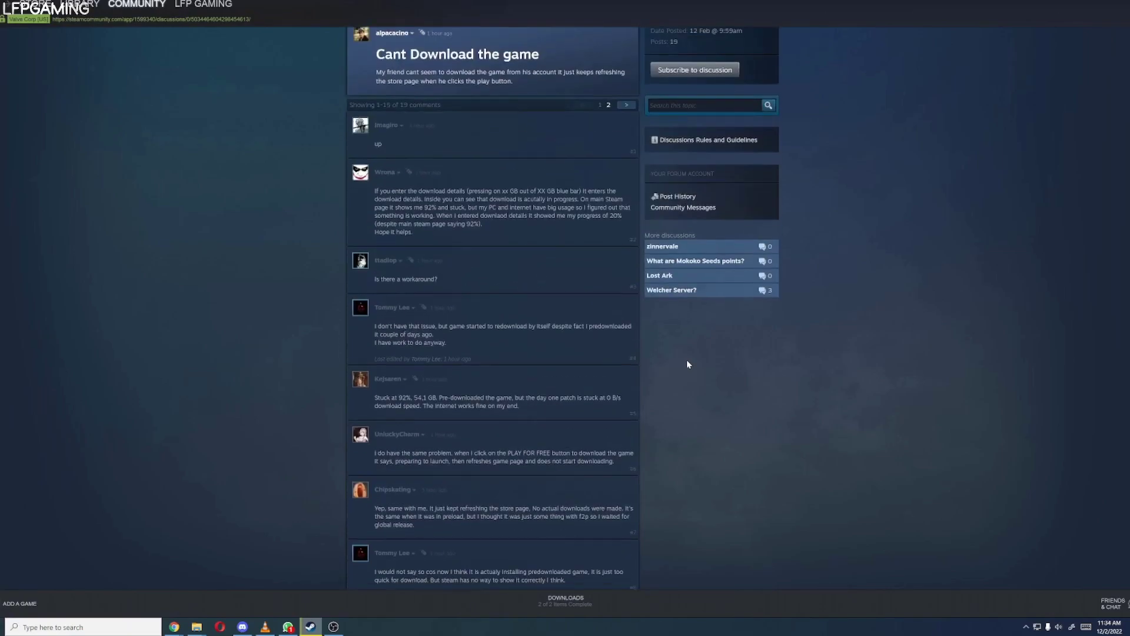
- Try Play Game twice on the Lost Ark store page, then check the Downloads queue
left_click(756, 47)
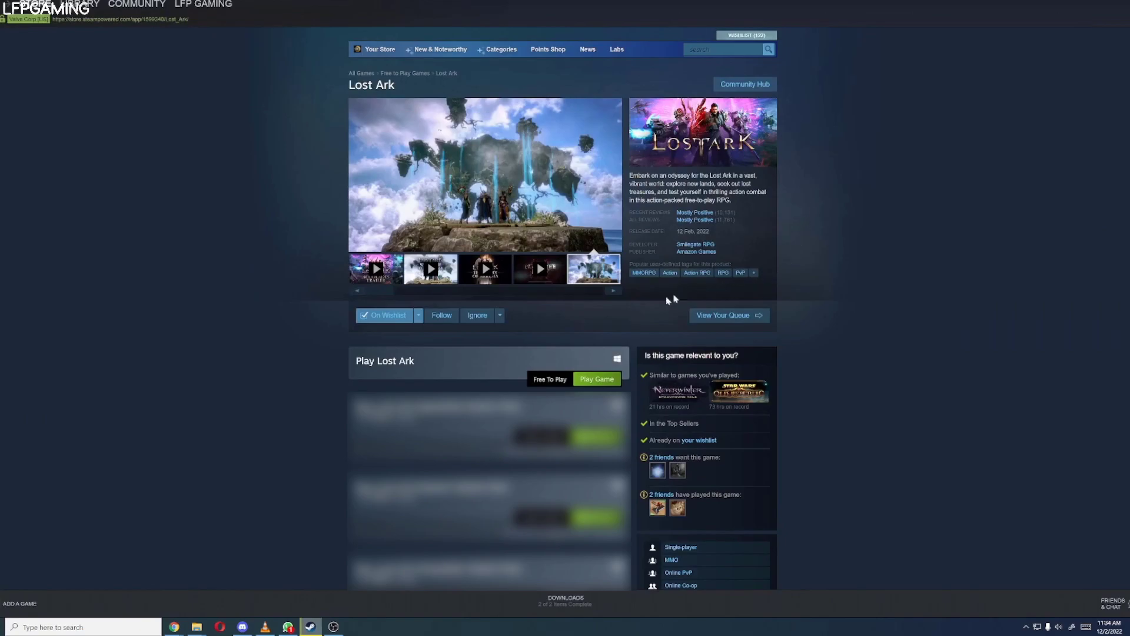
left_click(598, 381)
left_click(597, 378)
left_click(568, 605)
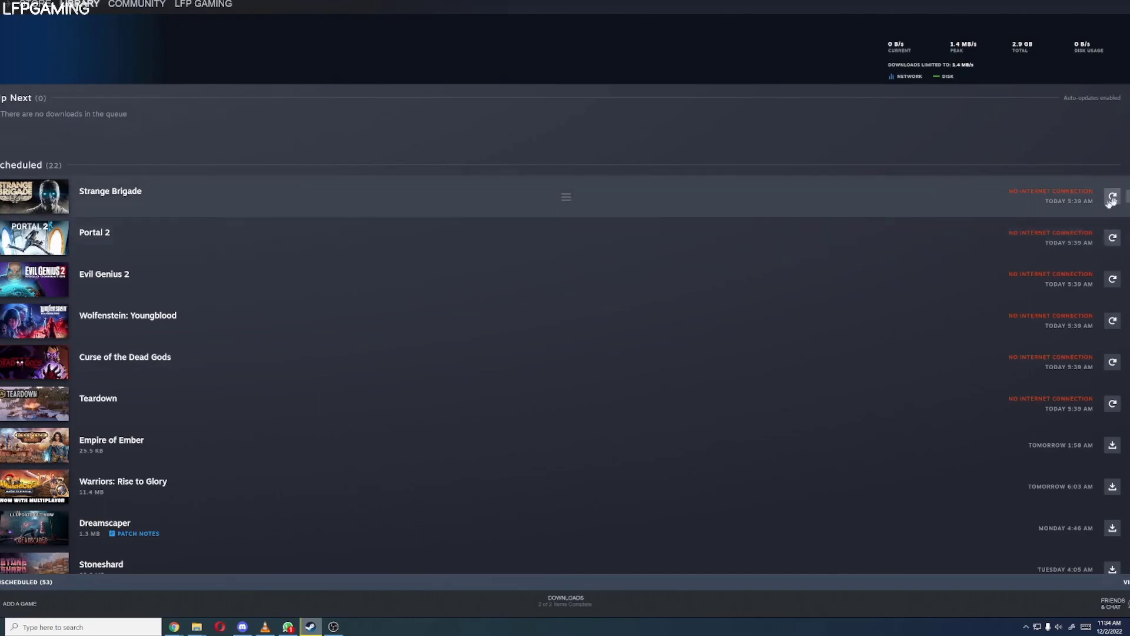
scroll(565, 353, "down", 15)
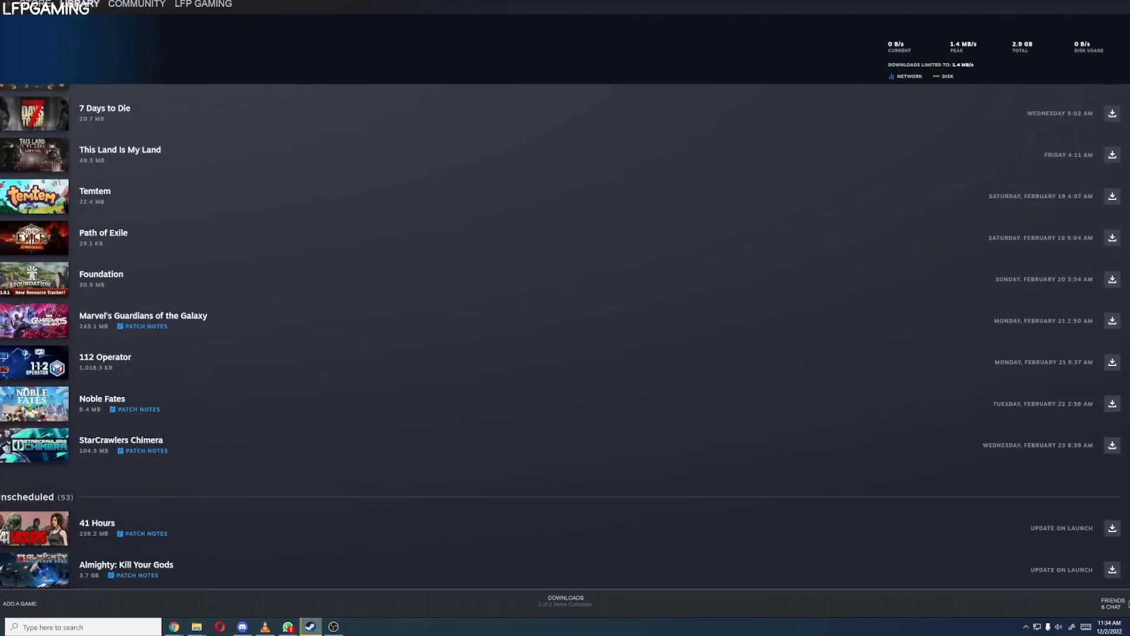
scroll(1106, 446, "down", 15)
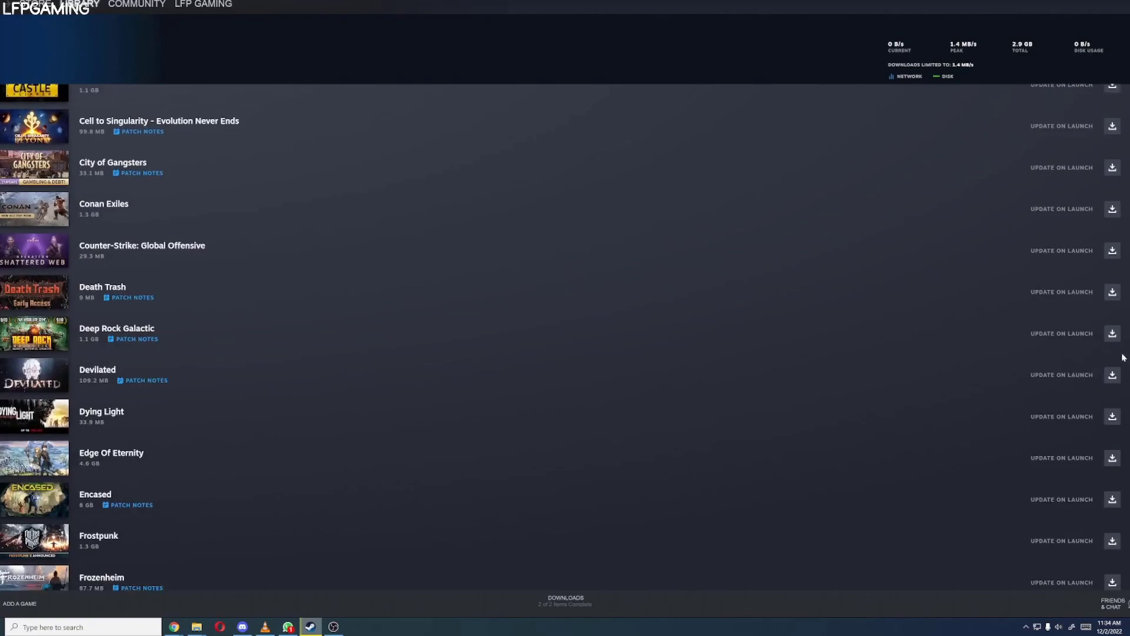
scroll(1106, 446, "down", 10)
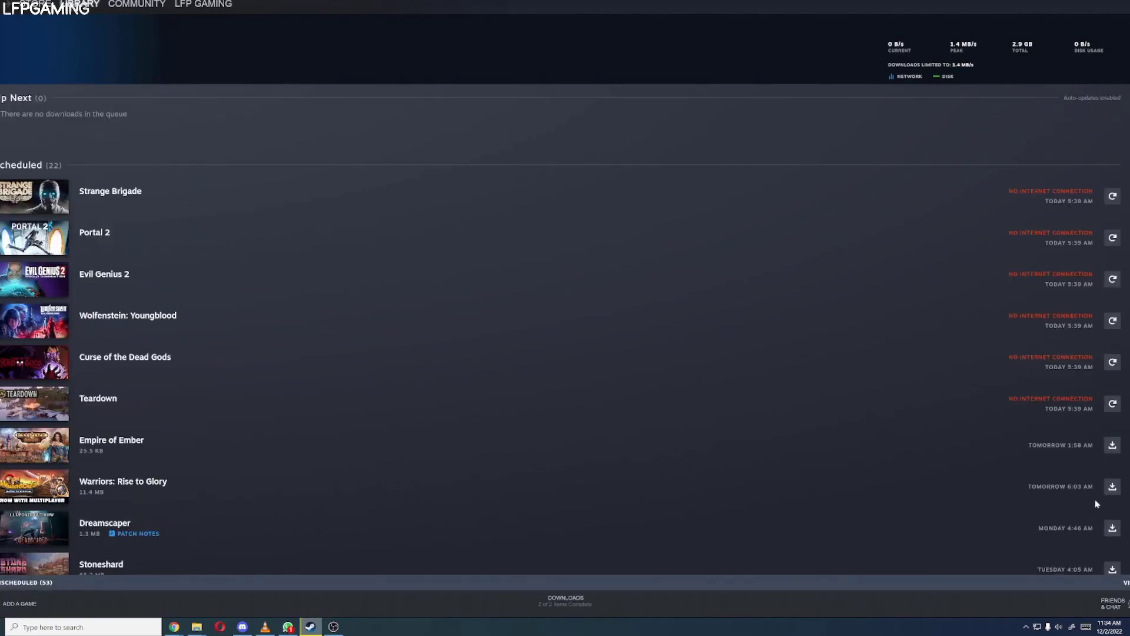
scroll(565, 337, "down", 8)
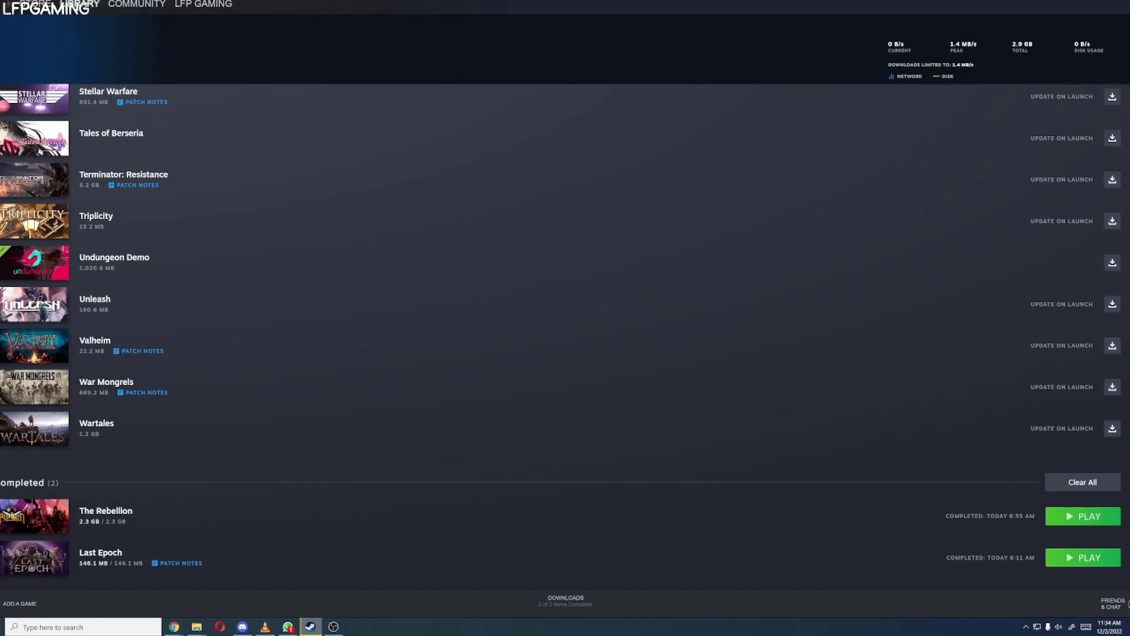
scroll(565, 336, "up", 2)
scroll(565, 336, "down", 1)
scroll(564, 336, "down", 1)
scroll(565, 336, "up", 15)
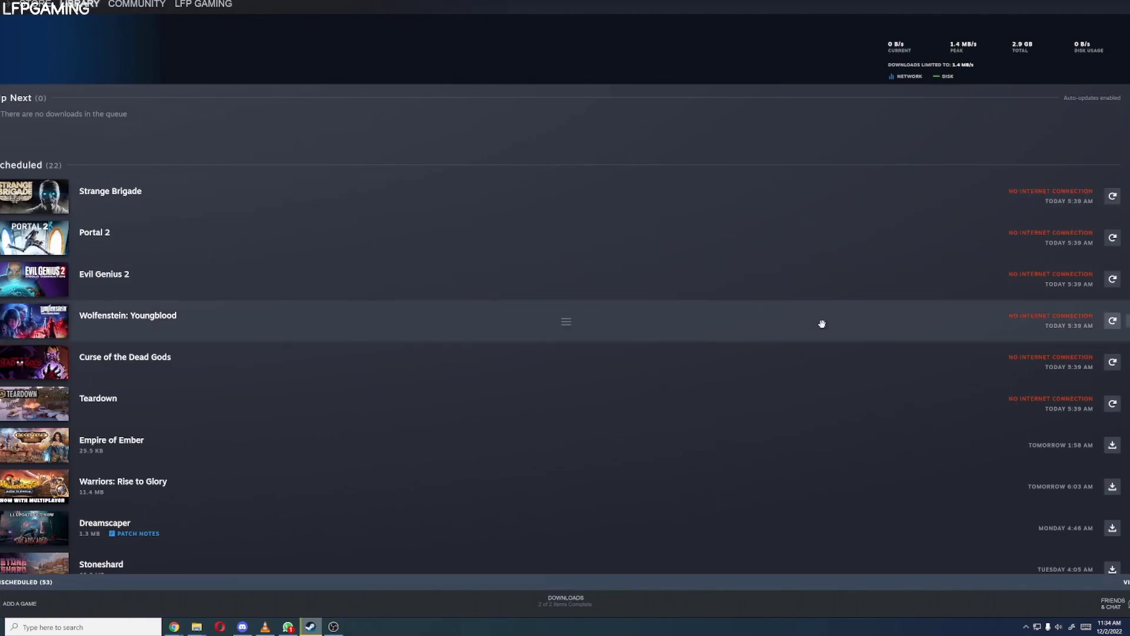
- Bring up the Private Internet Access window from the hidden tray icons, showing UK London connected
left_click(1026, 627)
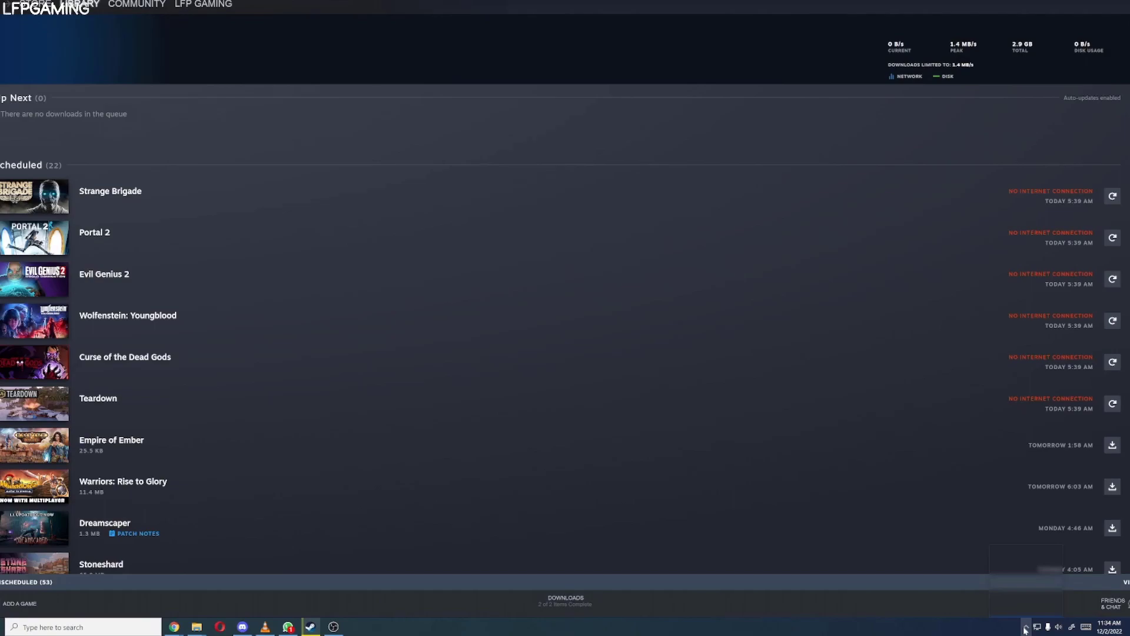
left_click(1025, 630)
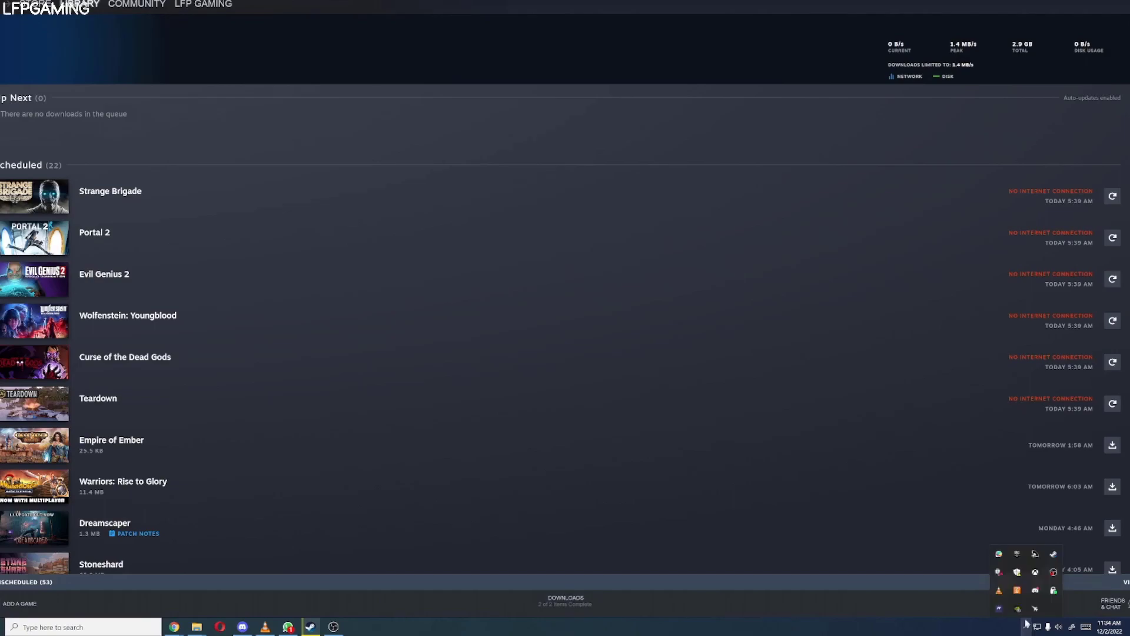
left_click(1048, 593)
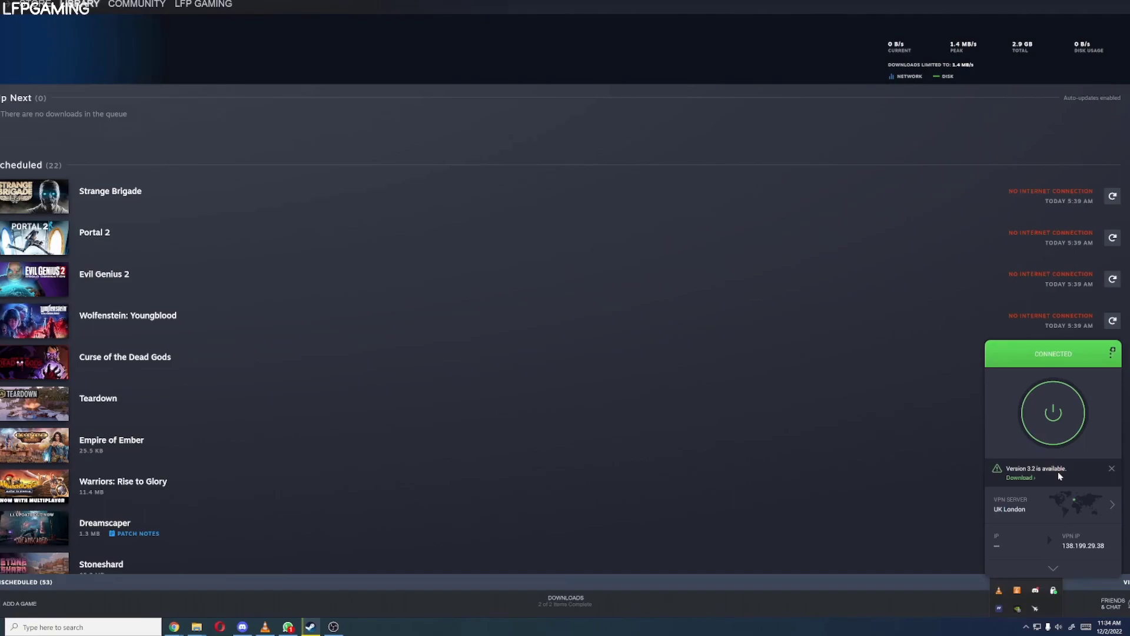
- Go to the Split Tunnel page of the Private Internet Access settings
left_click(1113, 361)
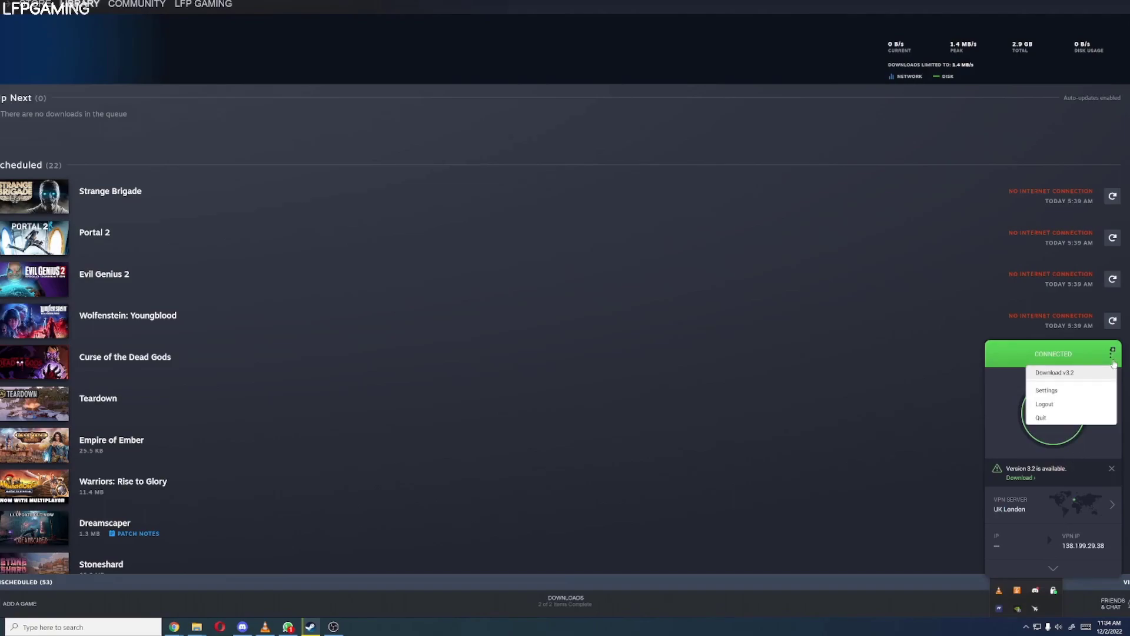
left_click(1075, 392)
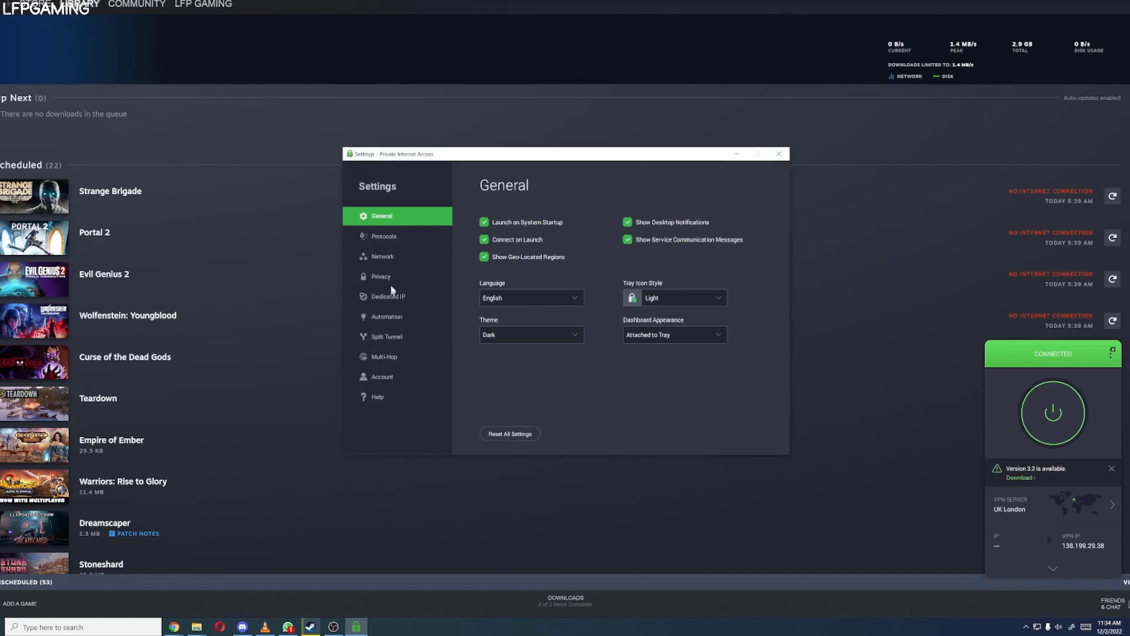
left_click(389, 335)
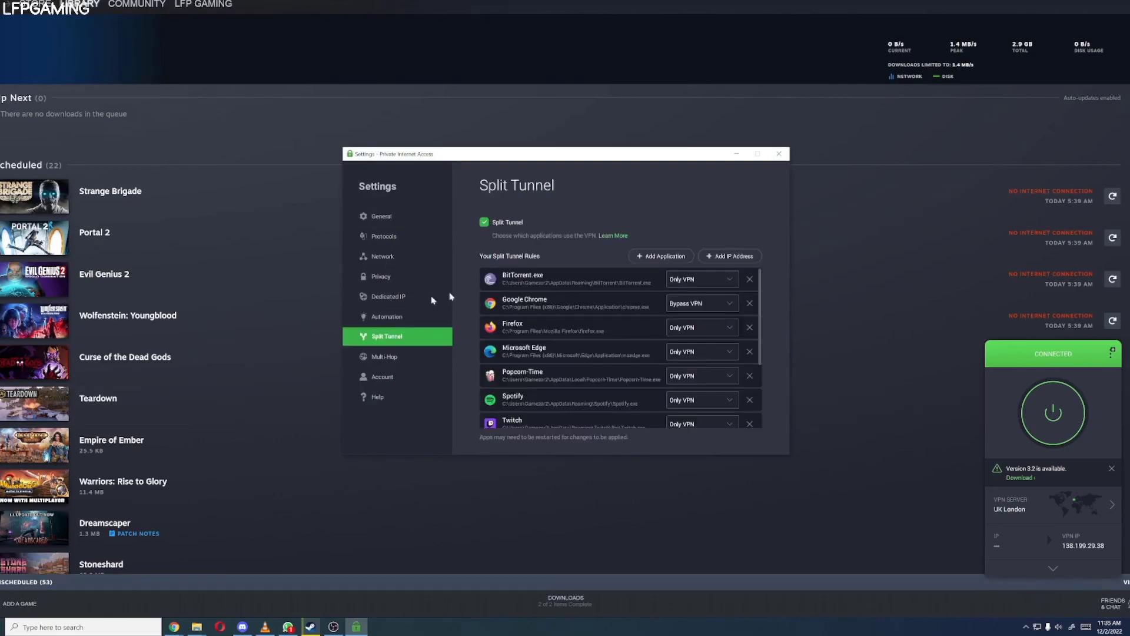
mouse_move(759, 302)
left_mouse_down()
mouse_move(758, 369)
mouse_move(754, 299)
left_mouse_up()
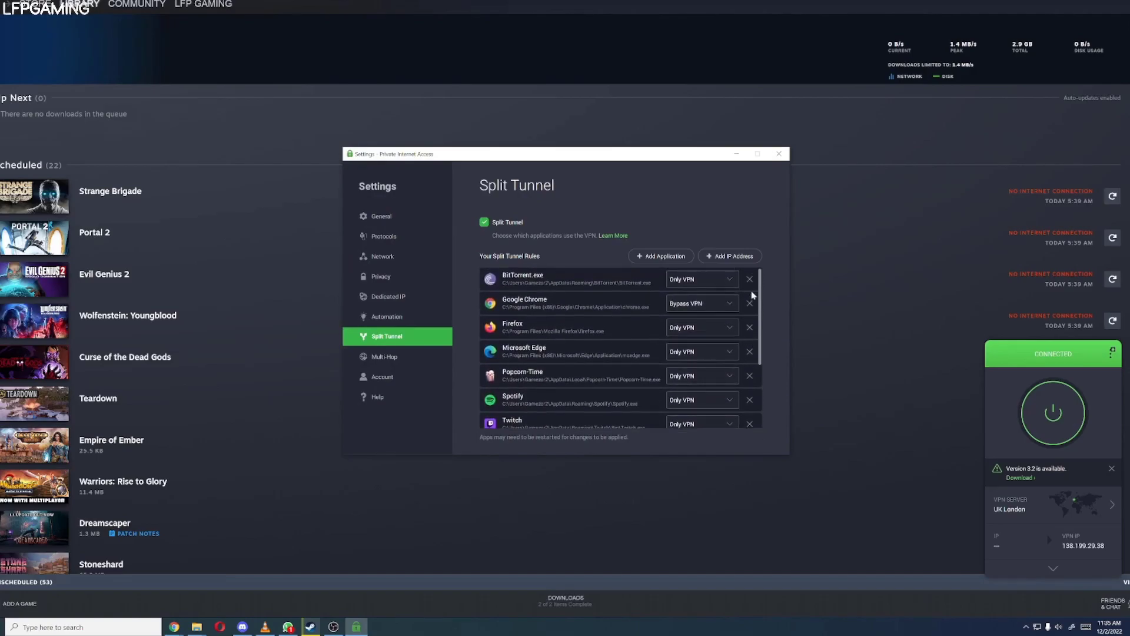
- Add an application, search 'stea', and check Steam in the list
left_click(671, 259)
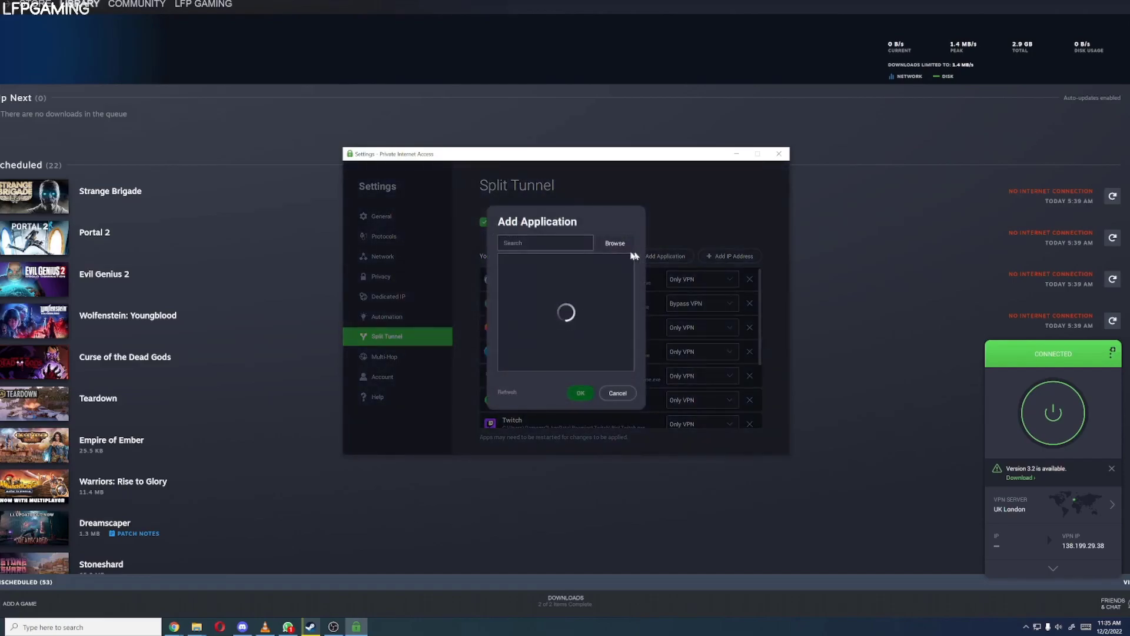
left_click(548, 238)
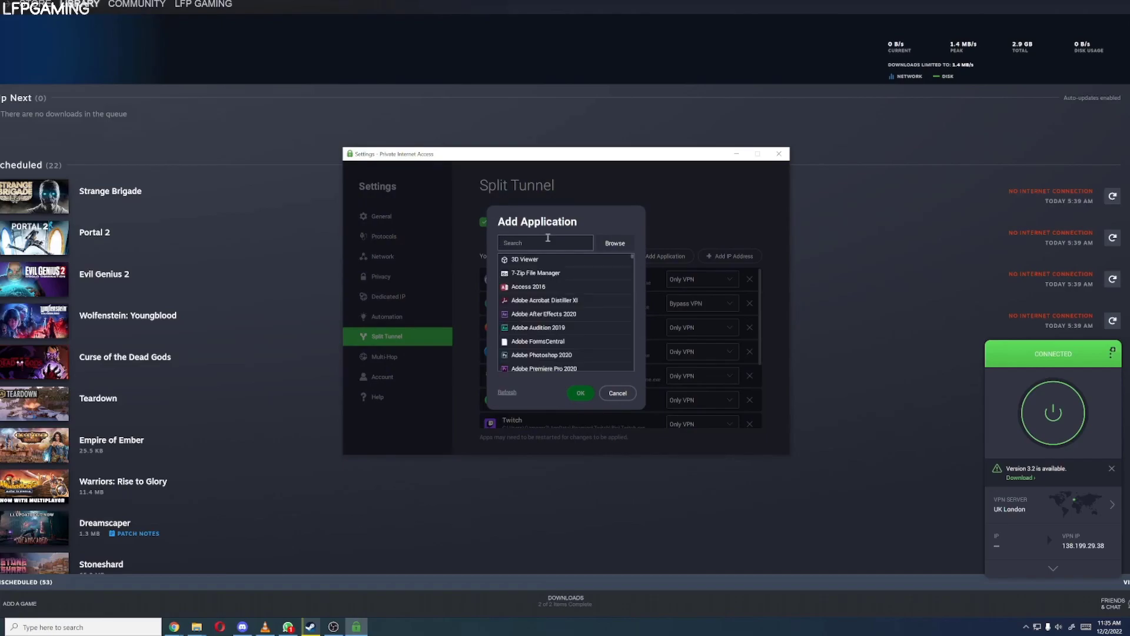
type("stea")
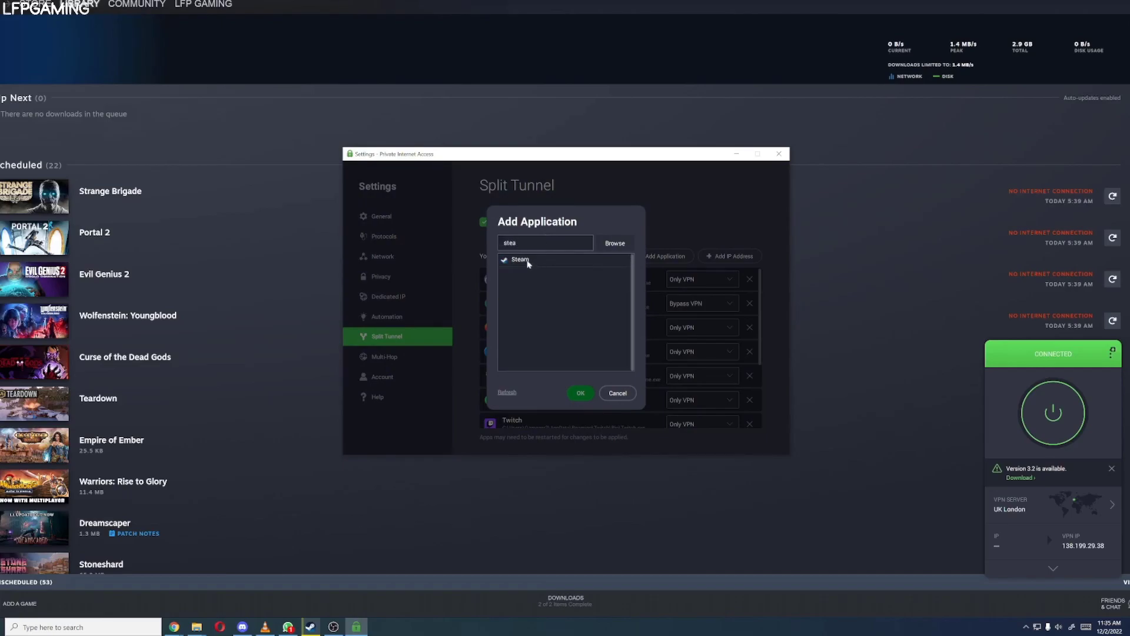
left_click(529, 262)
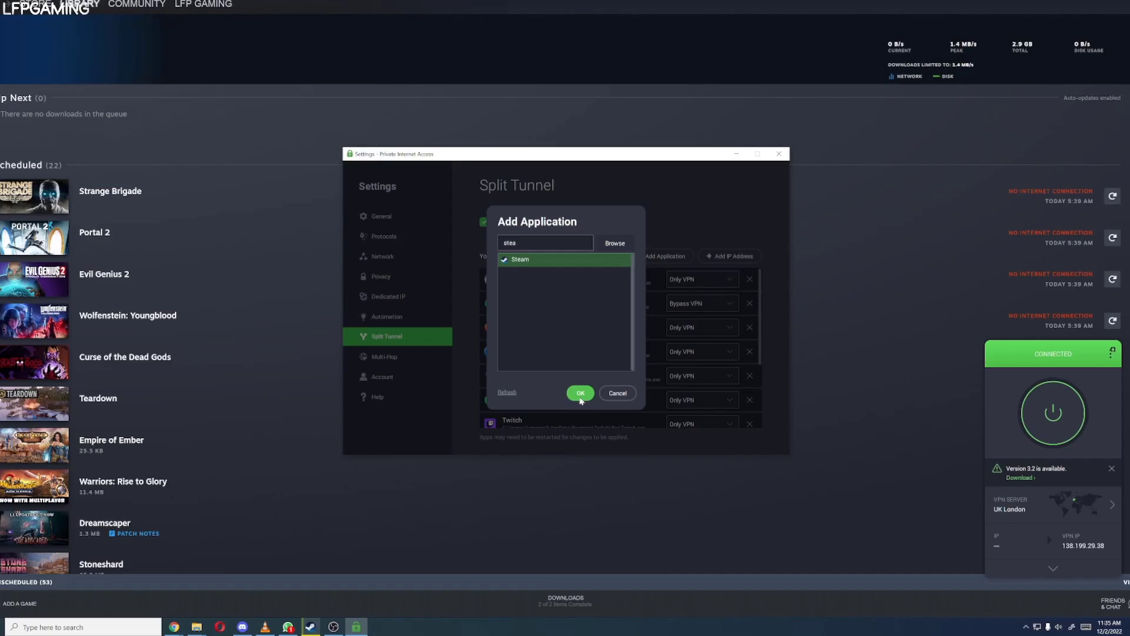
- Confirm the Steam rule, switch it from Bypass VPN to Only VPN, and close Settings
left_click(580, 393)
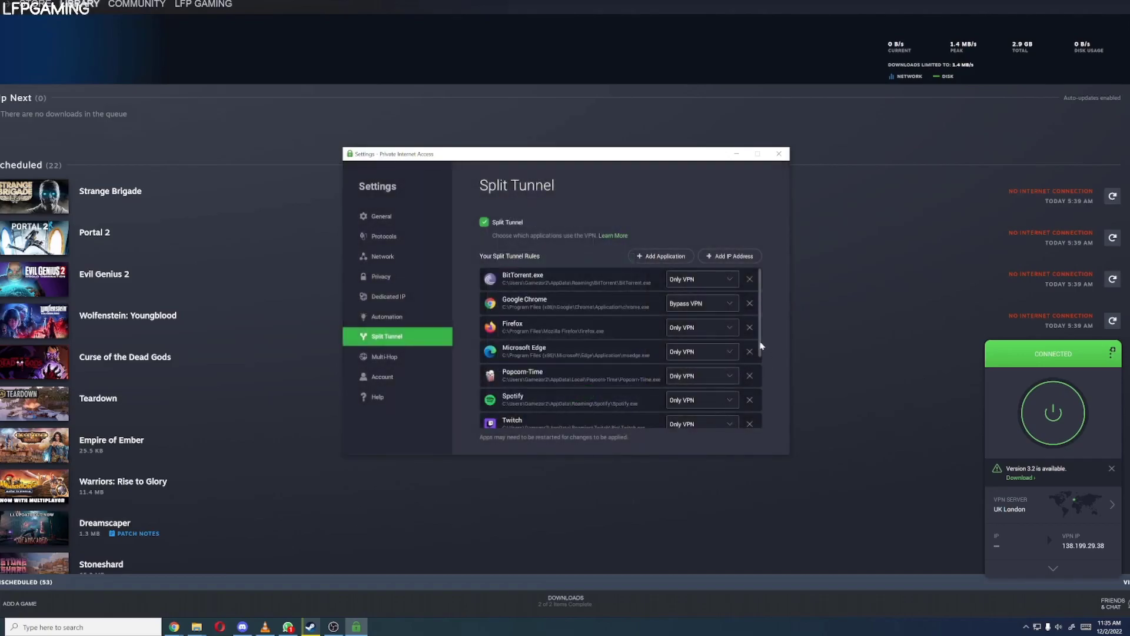
left_click_drag(763, 348, 762, 429)
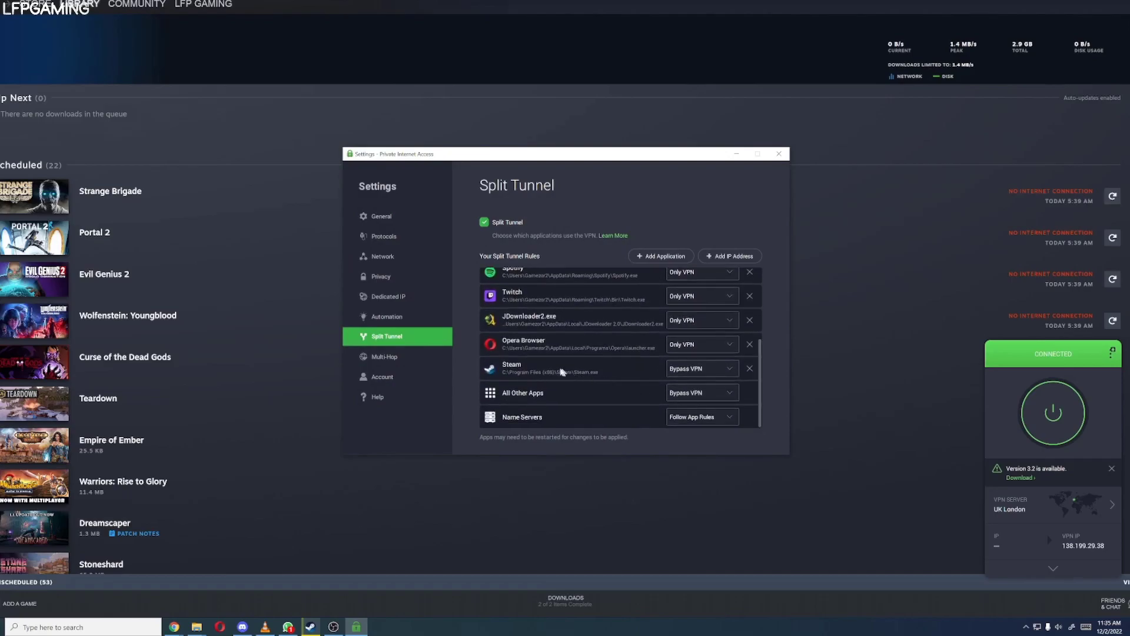
left_click(713, 375)
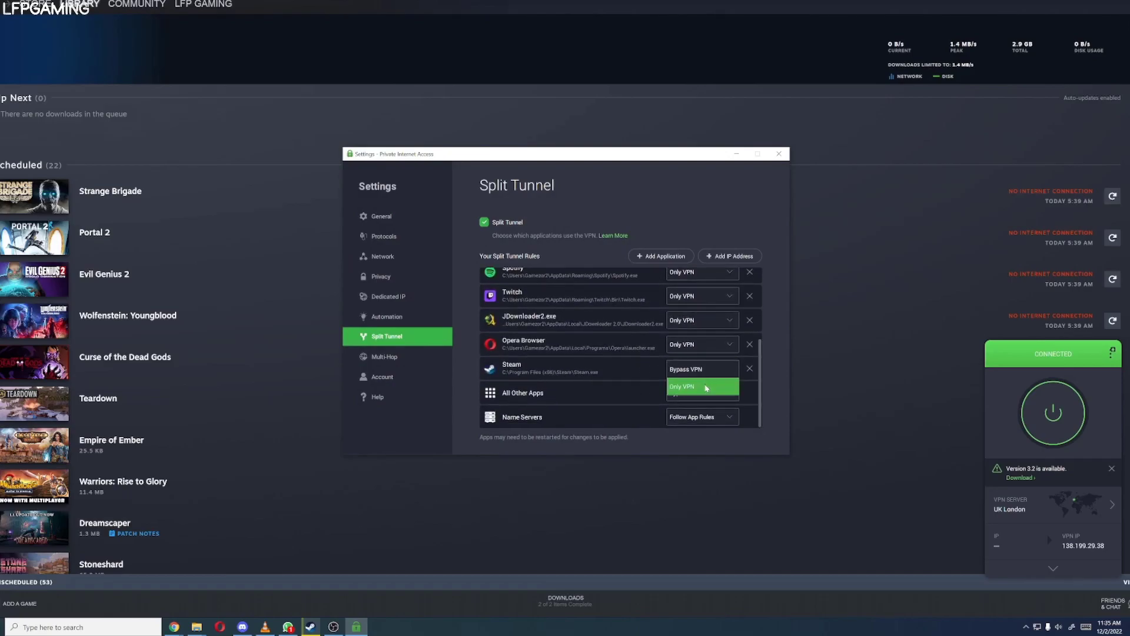
left_click(706, 387)
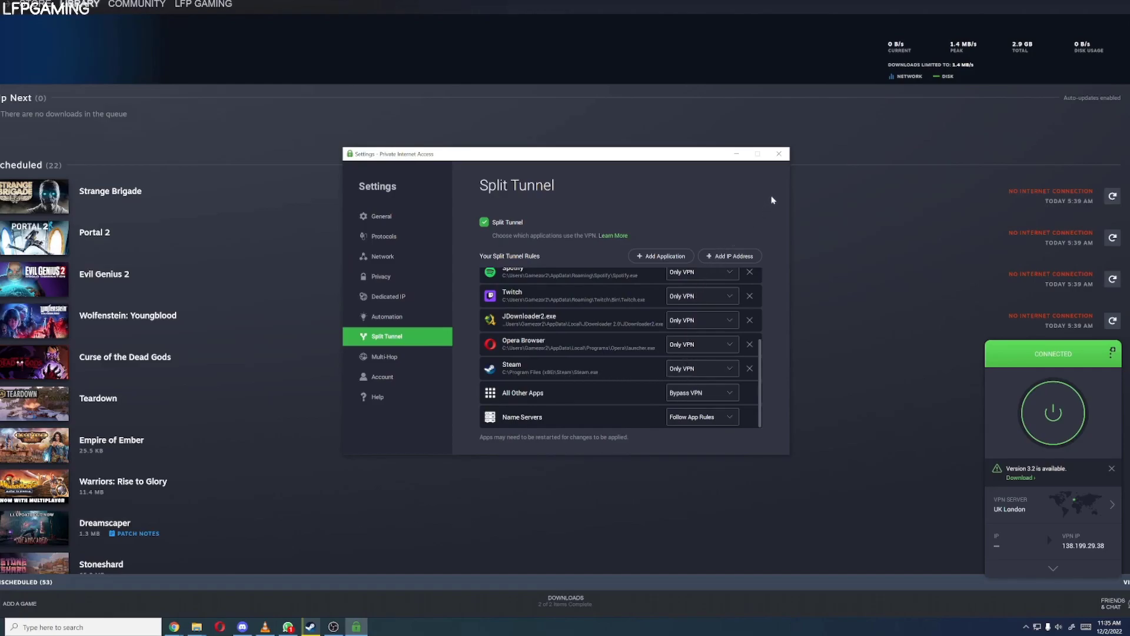
left_click(779, 158)
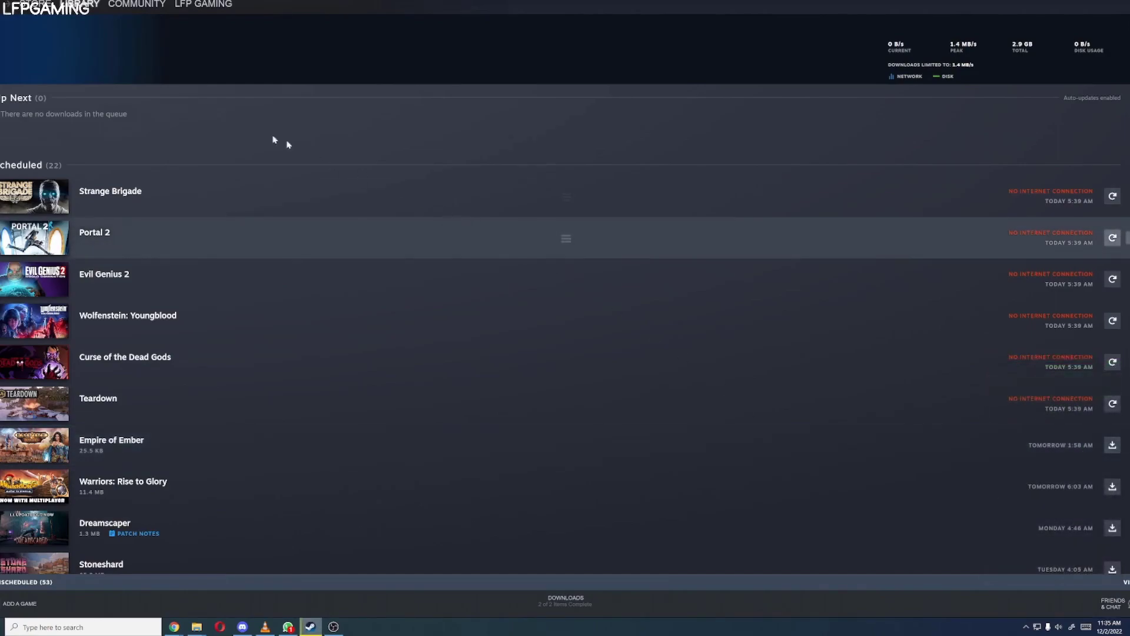
- Return from the Downloads page to the Lost Ark store page
mouse_move(82, 7)
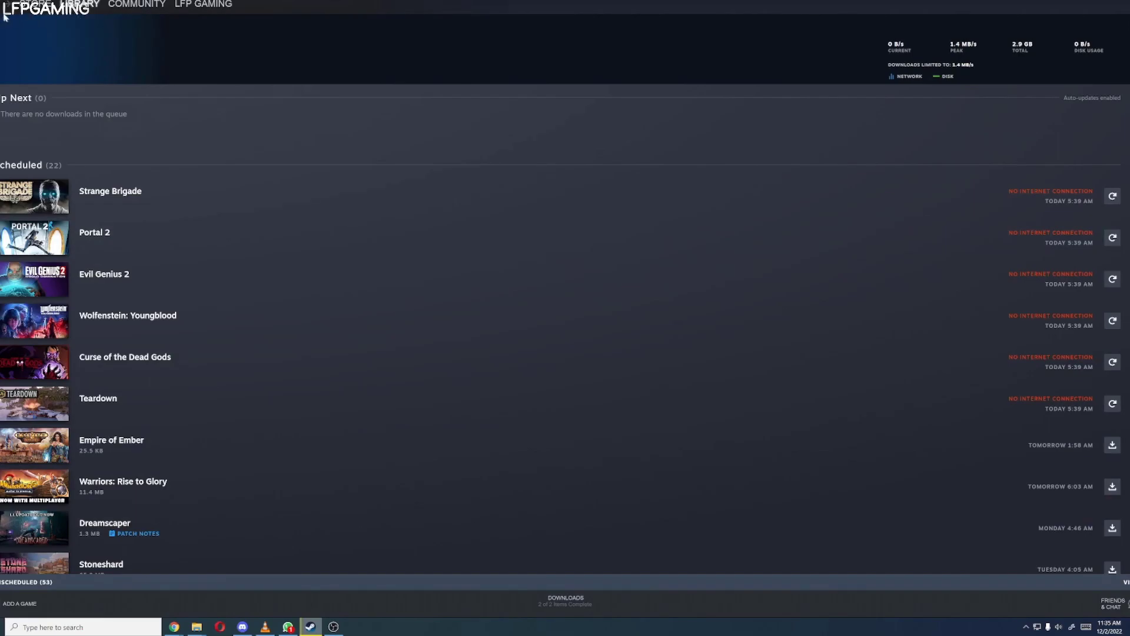
left_click(33, 5)
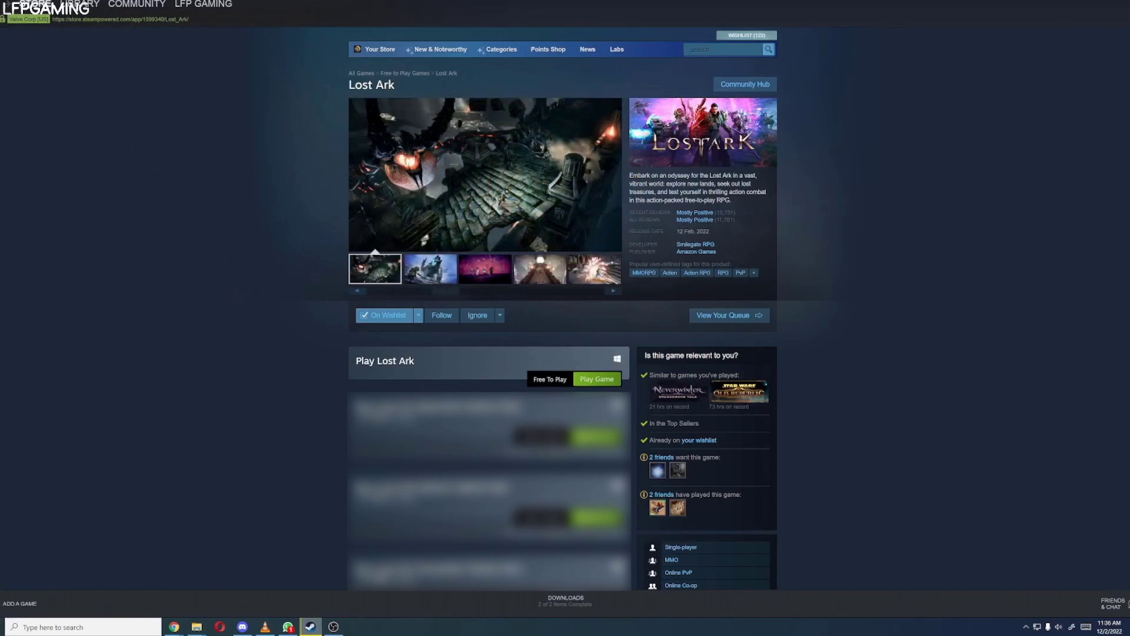
left_click(11, 4)
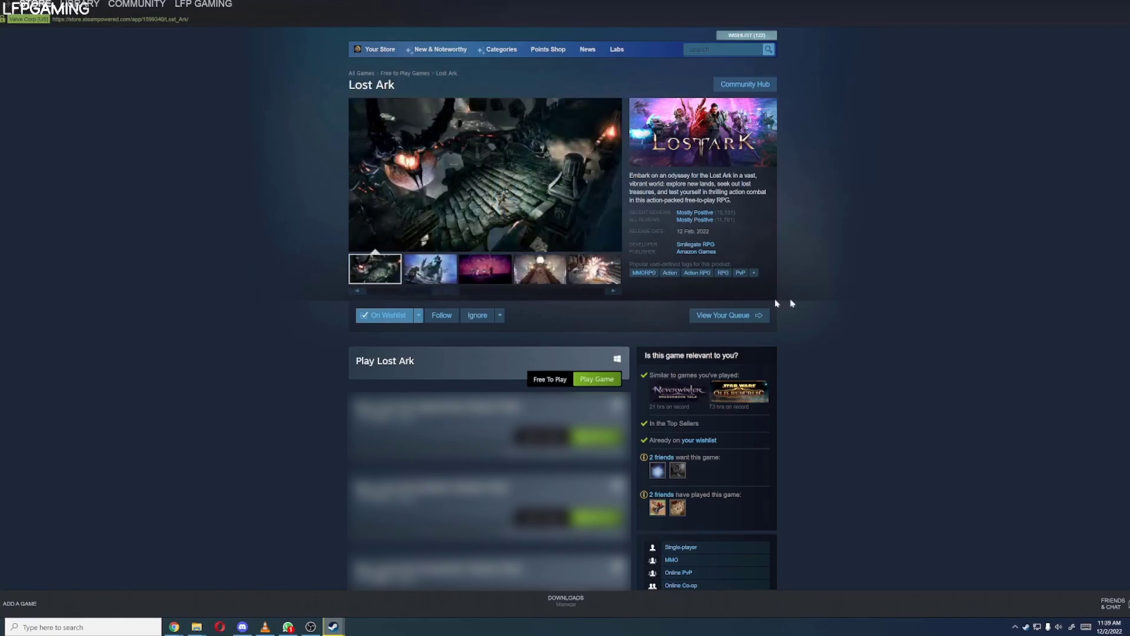
left_click(598, 379)
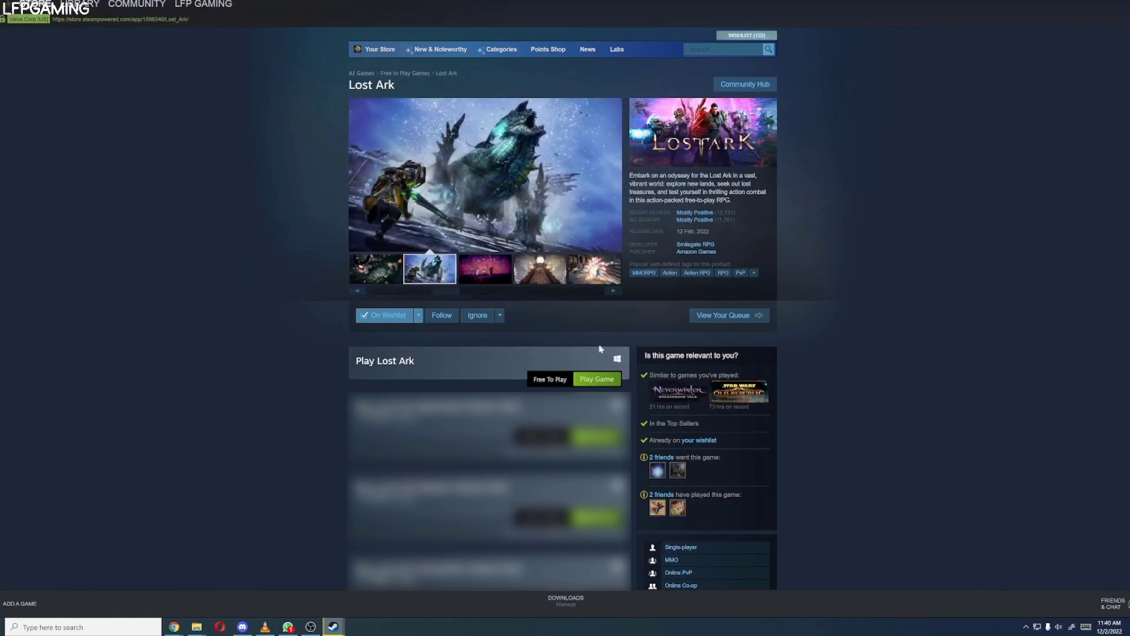
- Start the Lost Ark install, moving past the install options and accepting the licence agreement
left_click(596, 380)
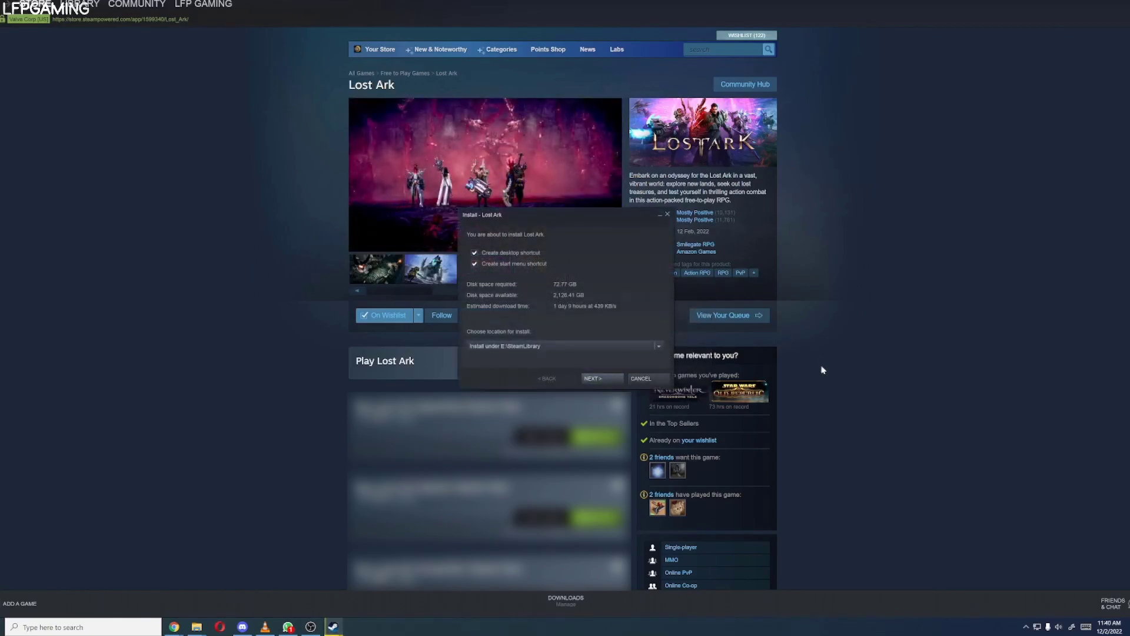
left_click_drag(527, 215, 869, 236)
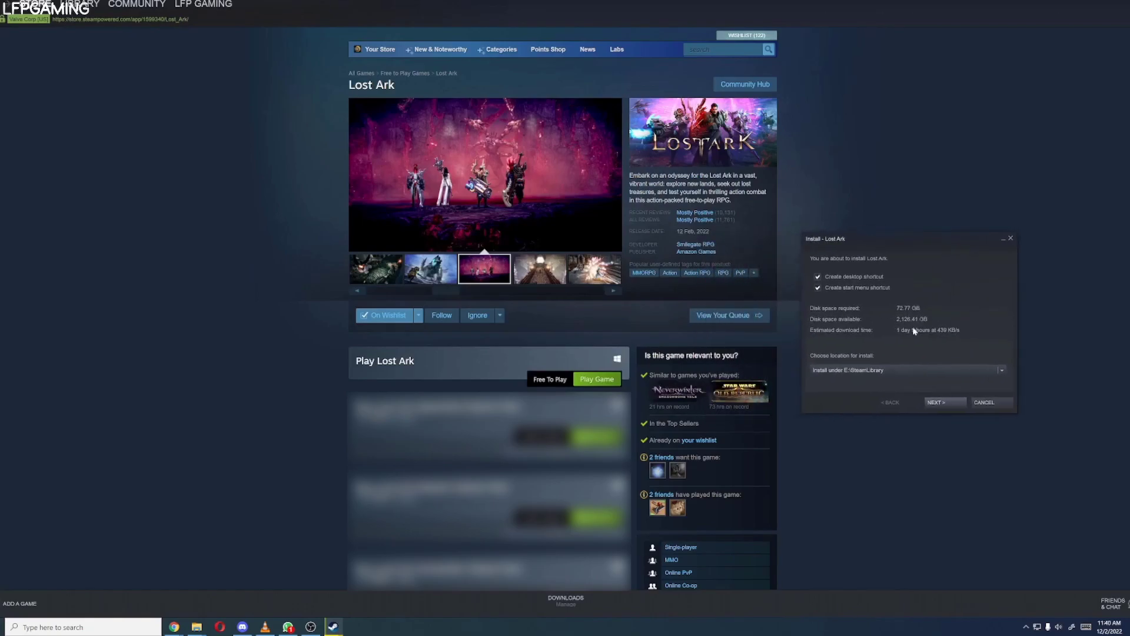
left_click(945, 401)
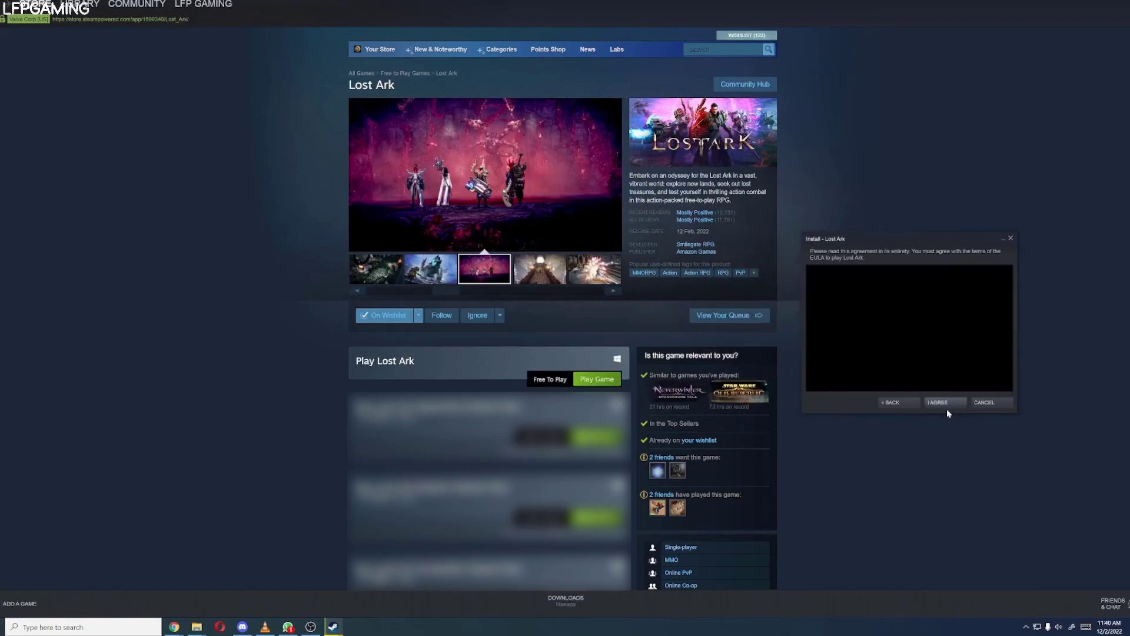
left_click(946, 401)
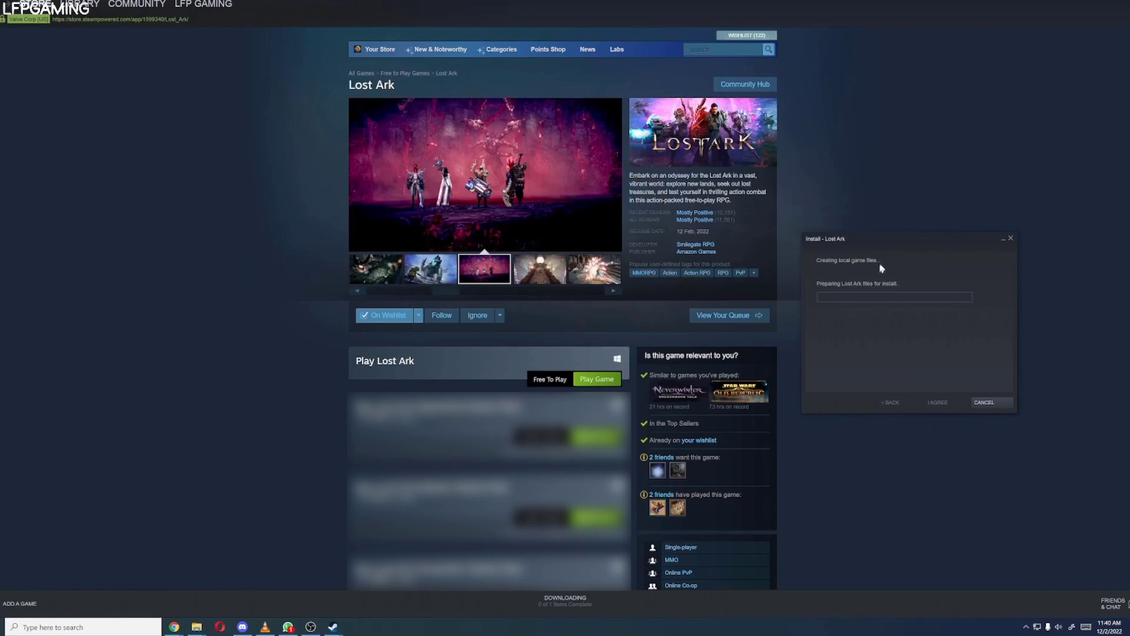
left_click_drag(874, 235, 861, 243)
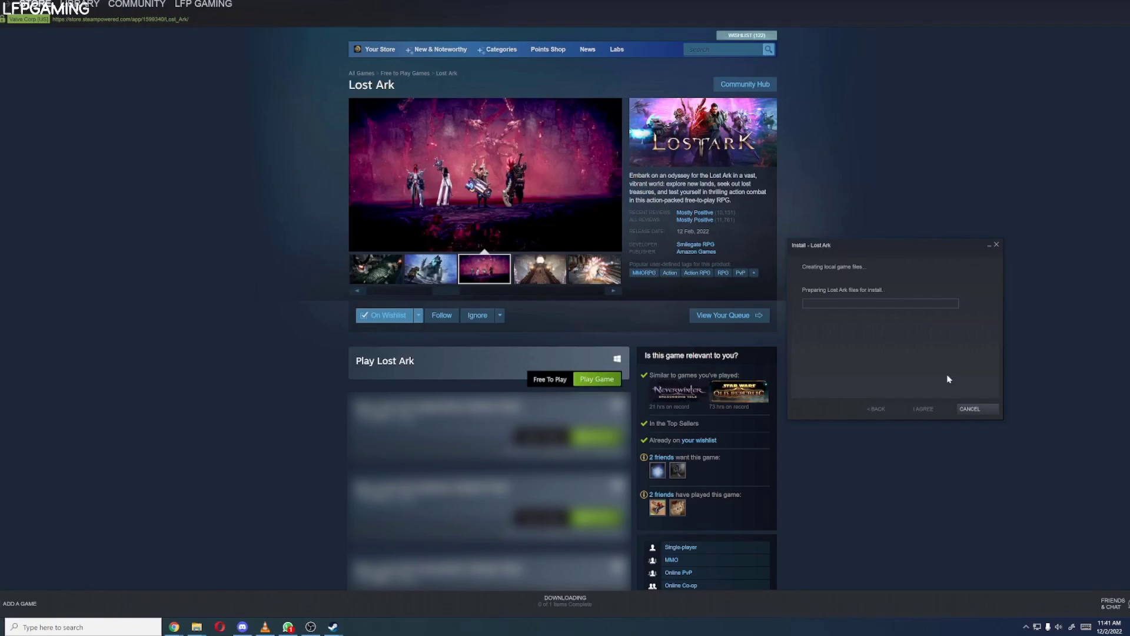
left_click(1025, 627)
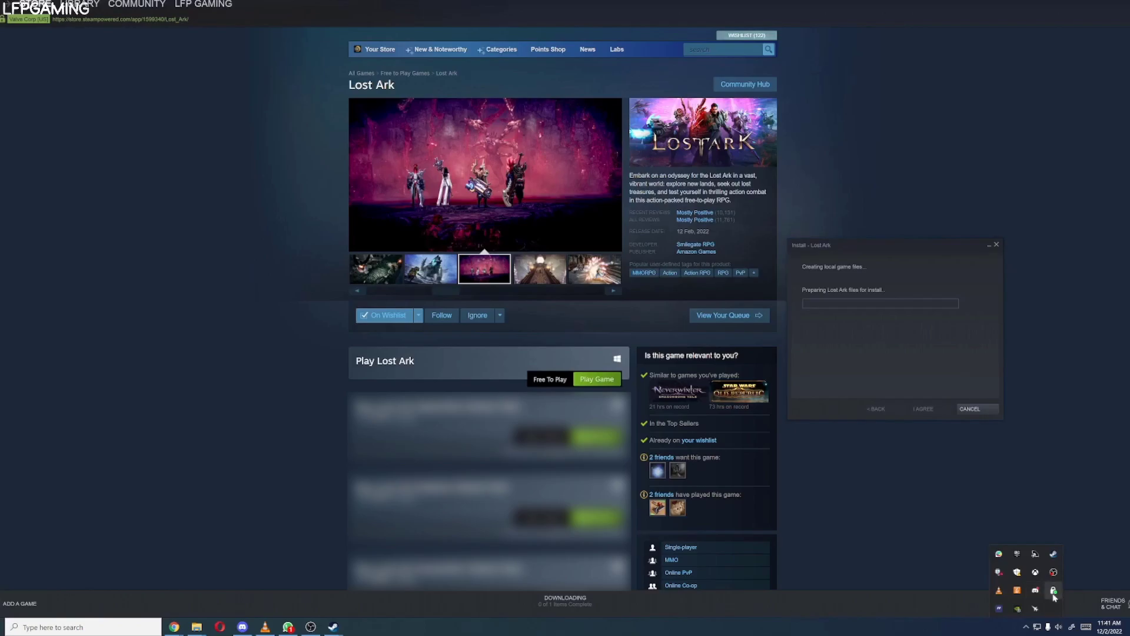
left_click(1053, 591)
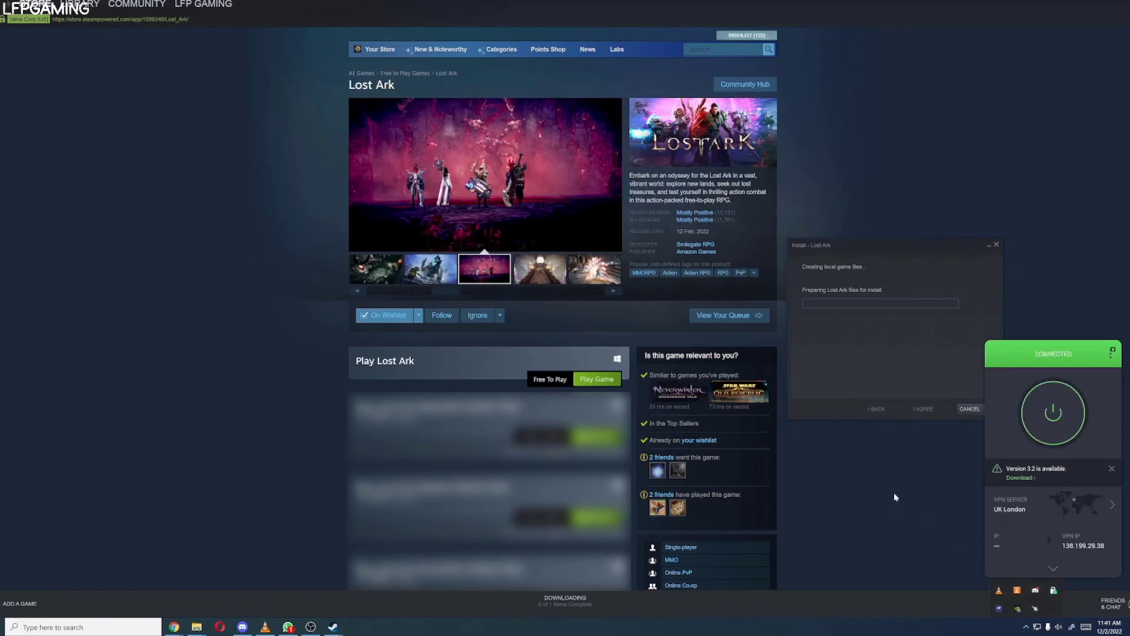